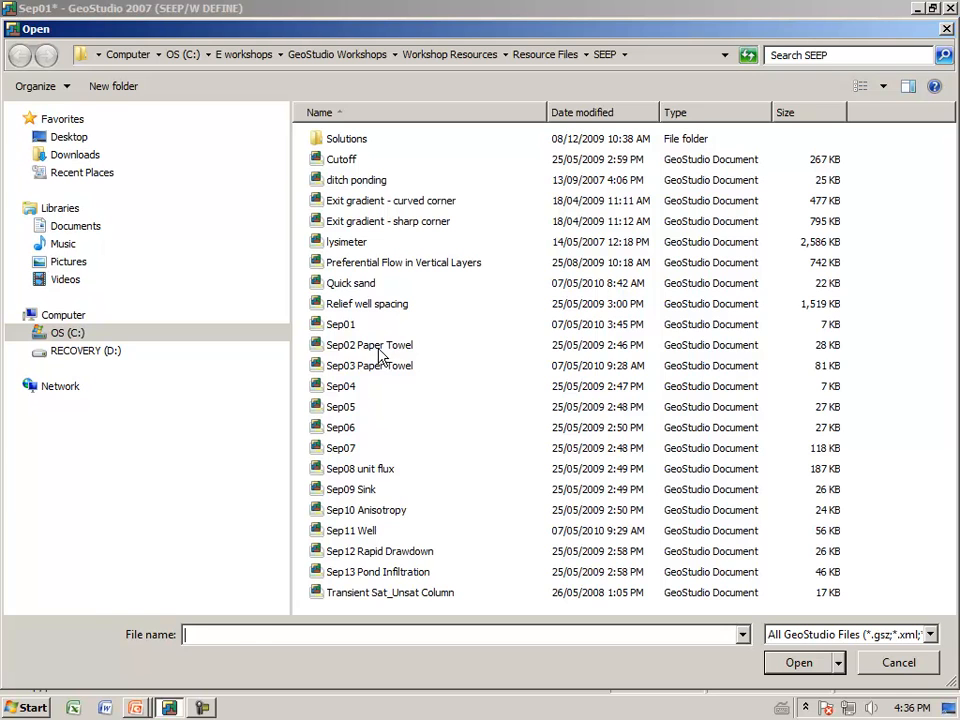
Step: Open the Sep02 Paper Towel project file
left_click(790, 666)
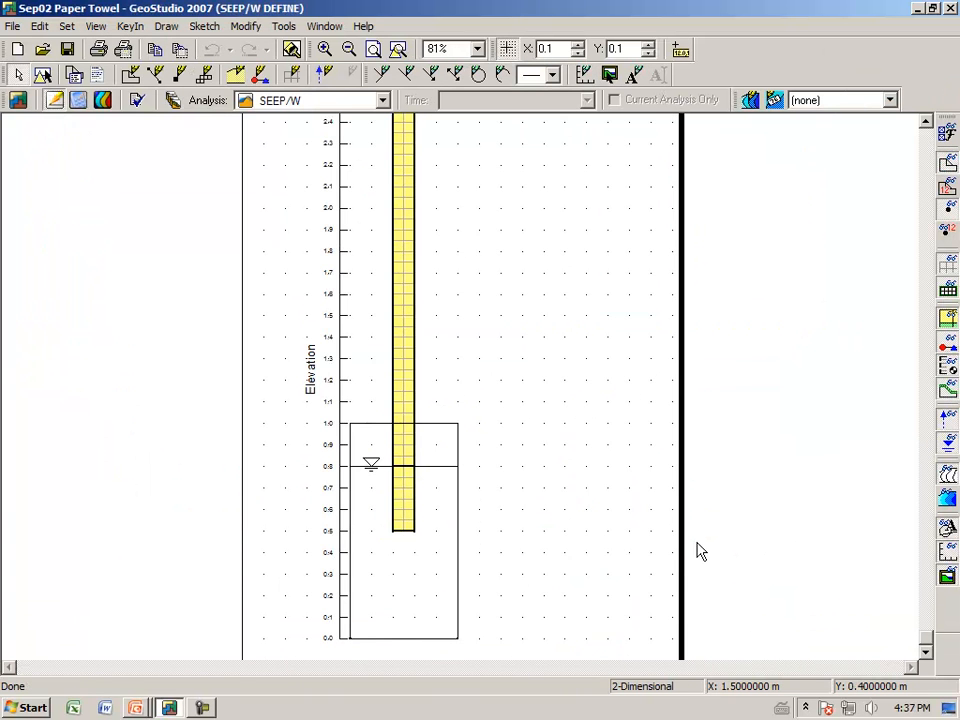
left_click(397, 49)
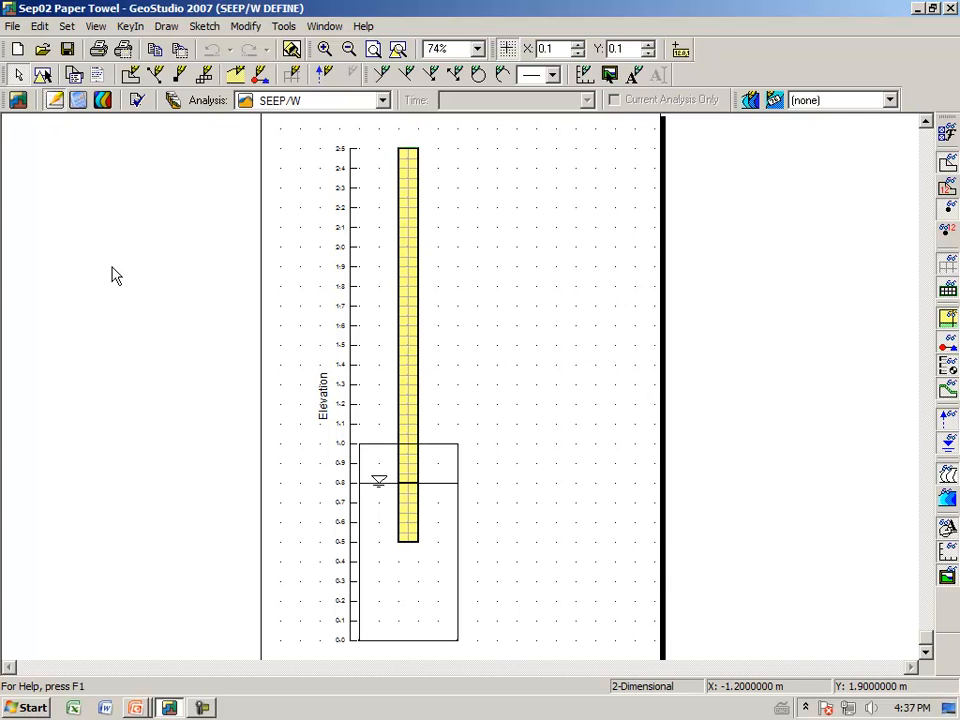
Step: Review the SEEP/W analysis settings, keeping the analysis type as Steady-State
left_click(174, 104)
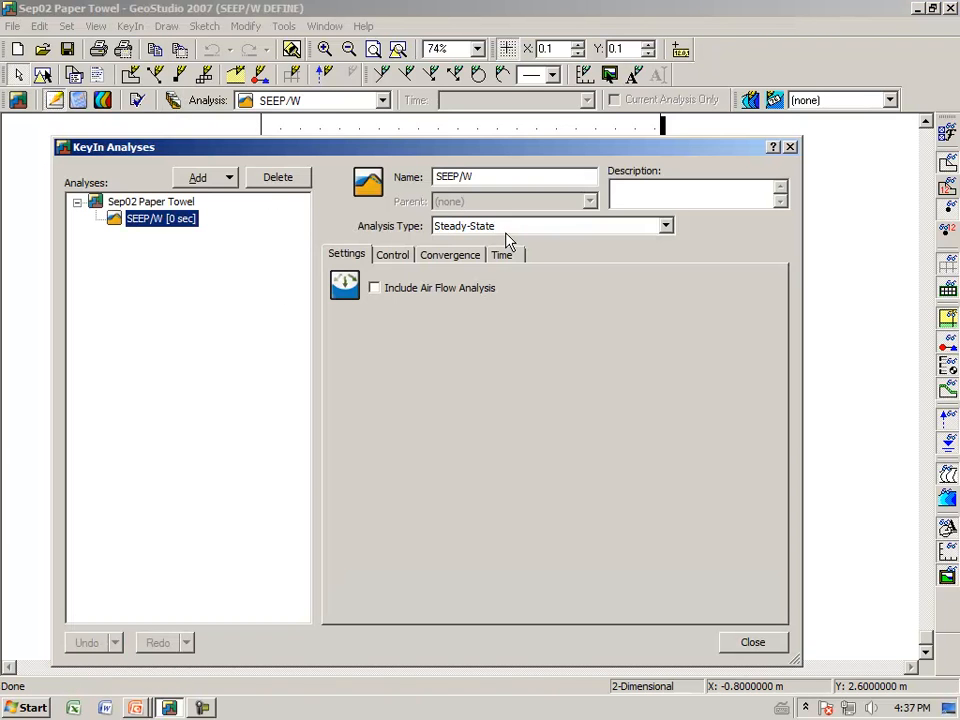
left_click(665, 227)
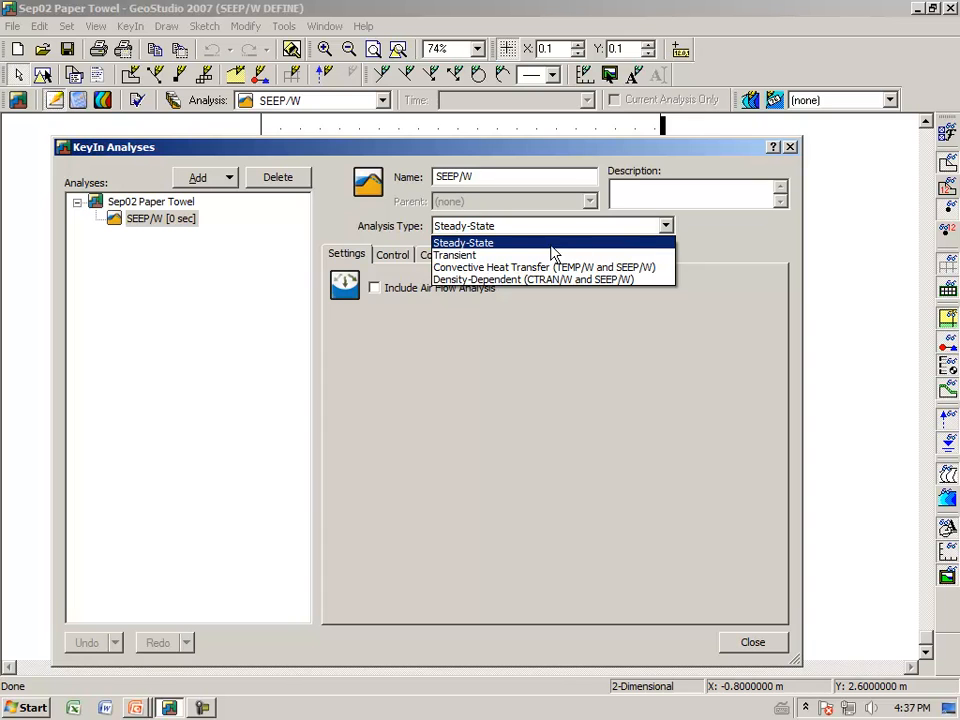
left_click(551, 244)
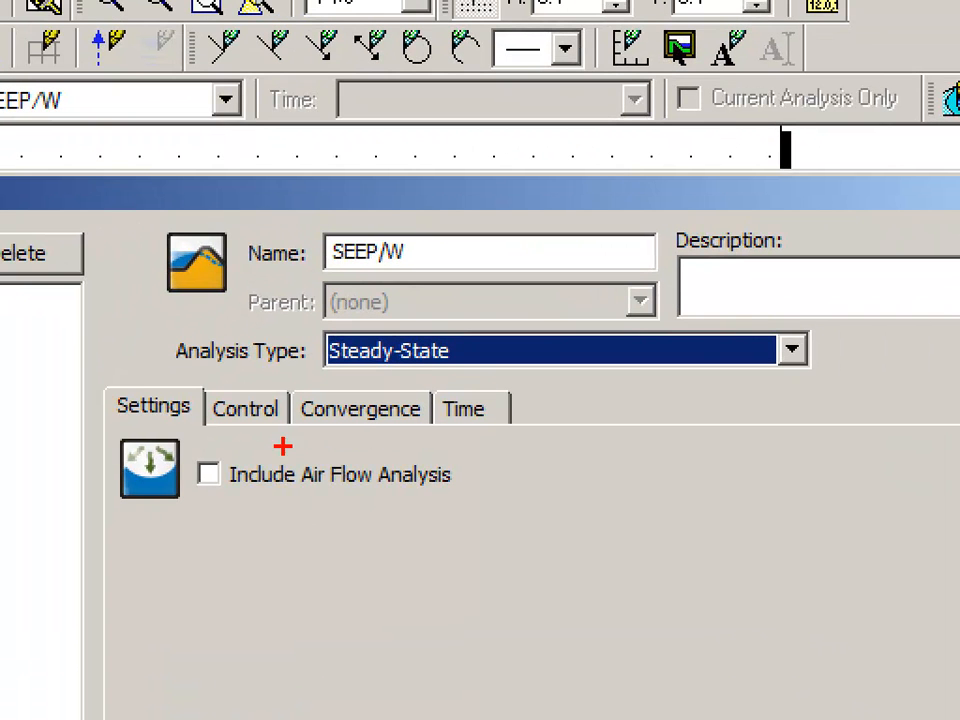
mouse_move(296, 358)
left_mouse_down()
mouse_move(311, 373)
mouse_move(439, 369)
mouse_move(472, 342)
mouse_move(382, 316)
mouse_move(312, 333)
mouse_move(302, 371)
left_mouse_up()
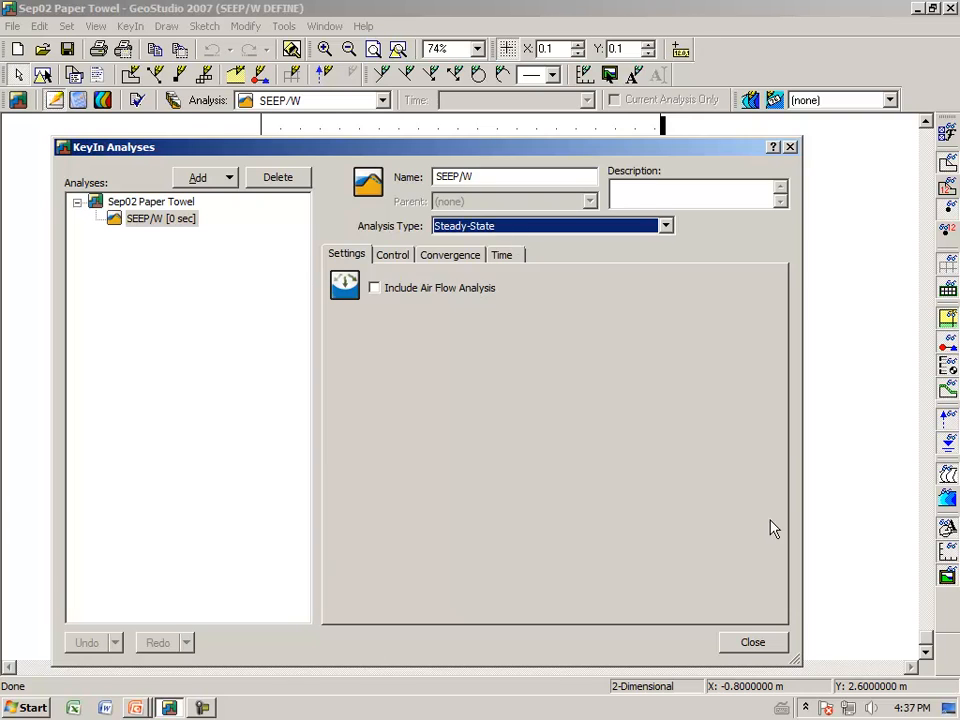
left_click(751, 642)
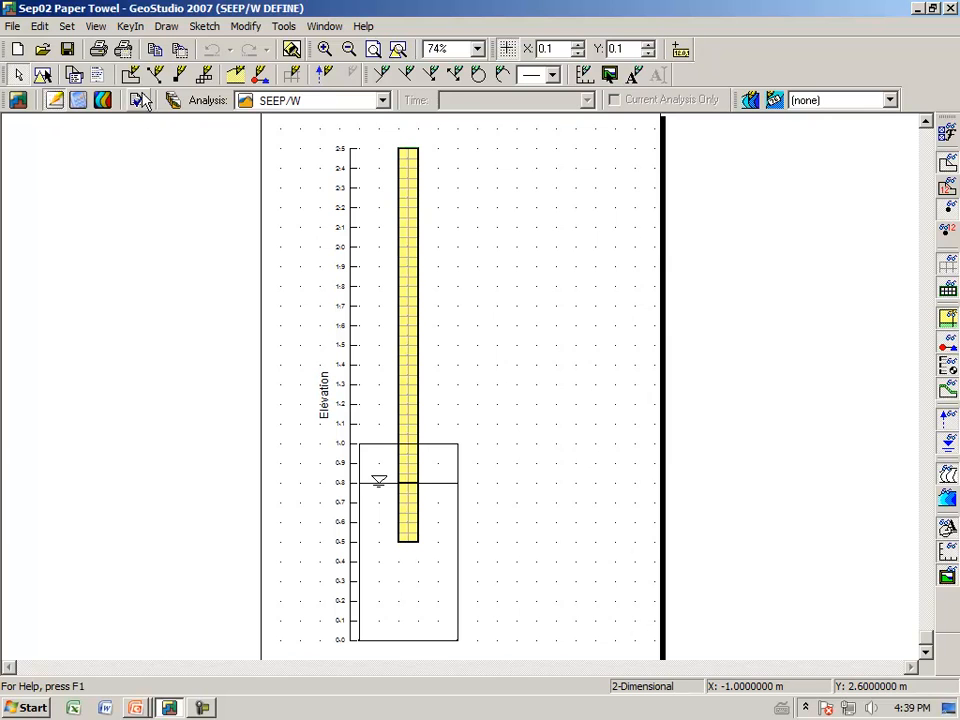
Step: Open the volumetric water content functions and examine the Paper W/C data point curve
left_click(134, 29)
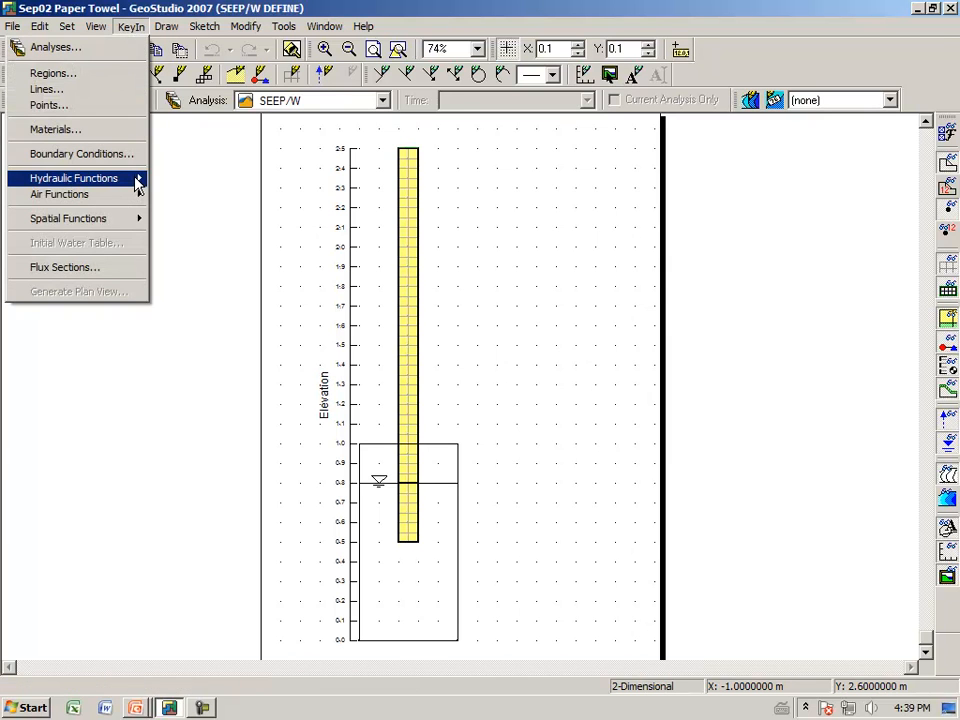
mouse_move(137, 178)
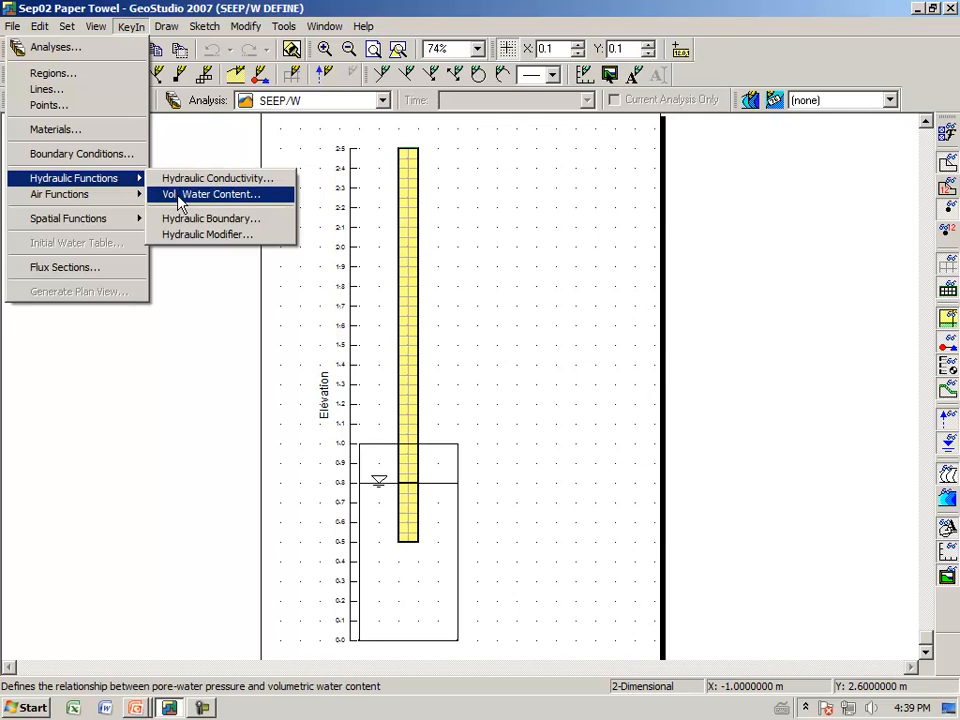
left_click(172, 196)
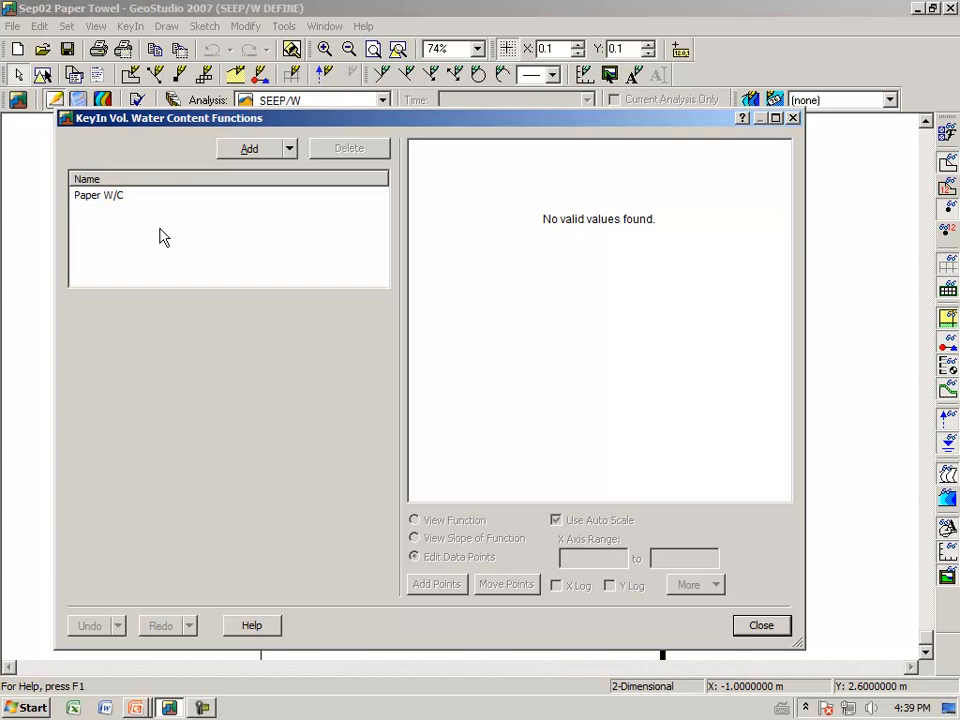
left_click(104, 205)
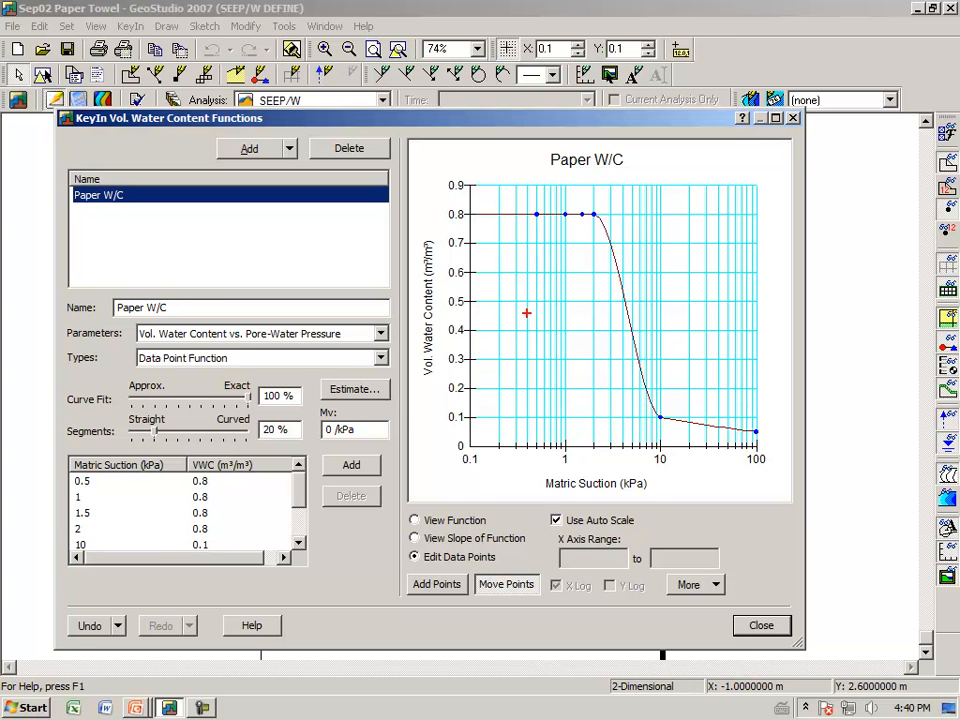
left_click_drag(453, 224, 469, 211)
left_click_drag(593, 442, 601, 471)
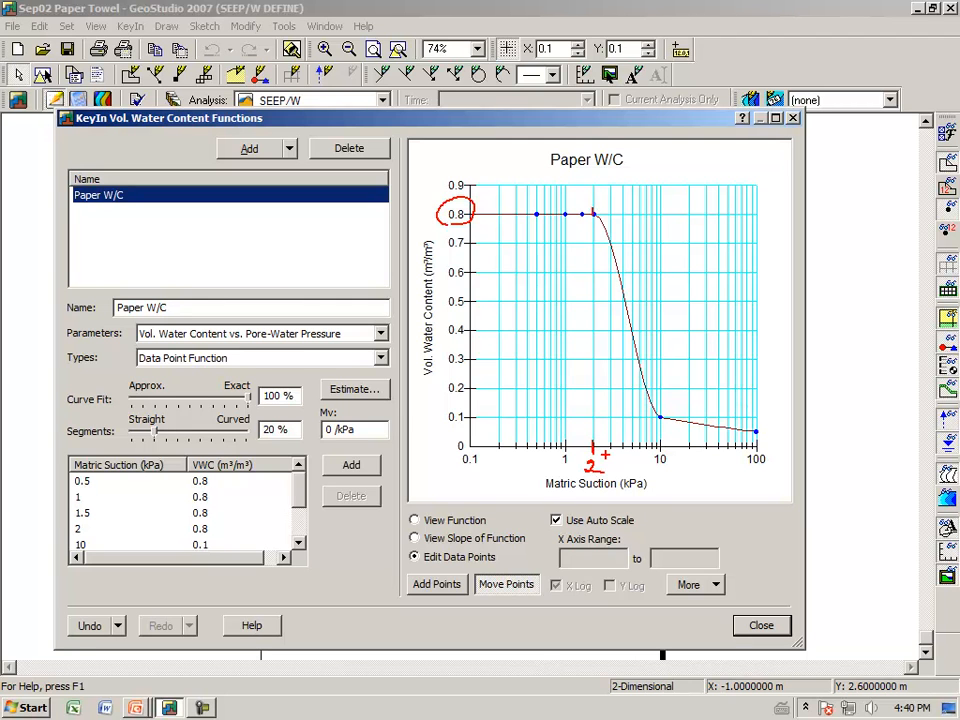
mouse_move(437, 418)
left_mouse_down()
mouse_move(452, 404)
mouse_move(478, 420)
left_mouse_up()
mouse_move(652, 449)
left_mouse_down()
mouse_move(650, 469)
mouse_move(662, 468)
left_mouse_up()
left_click(659, 416)
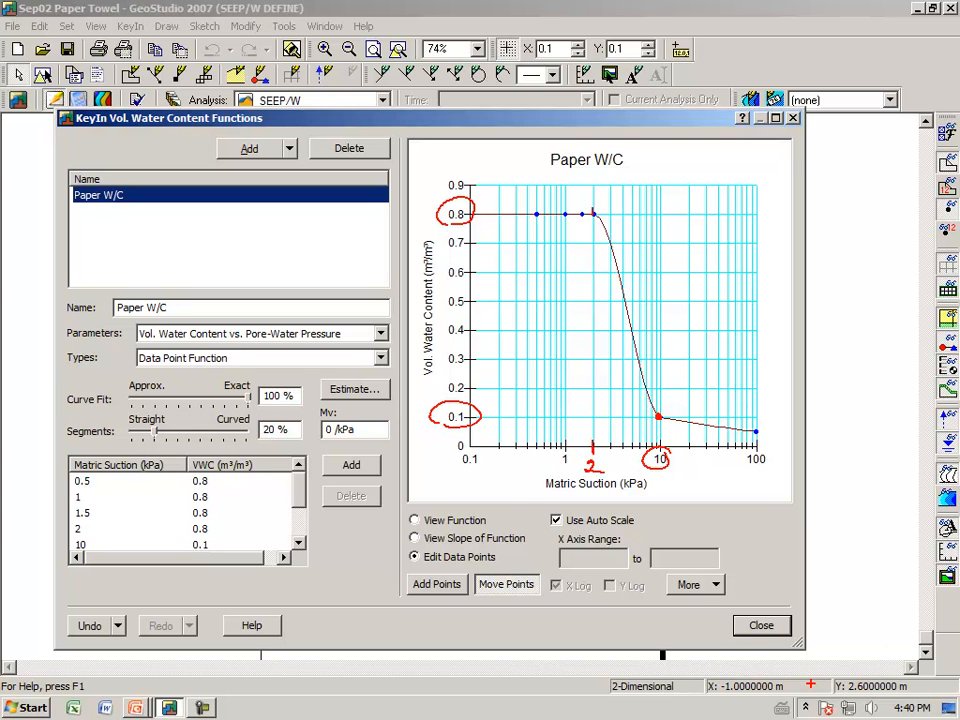
key("Escape")
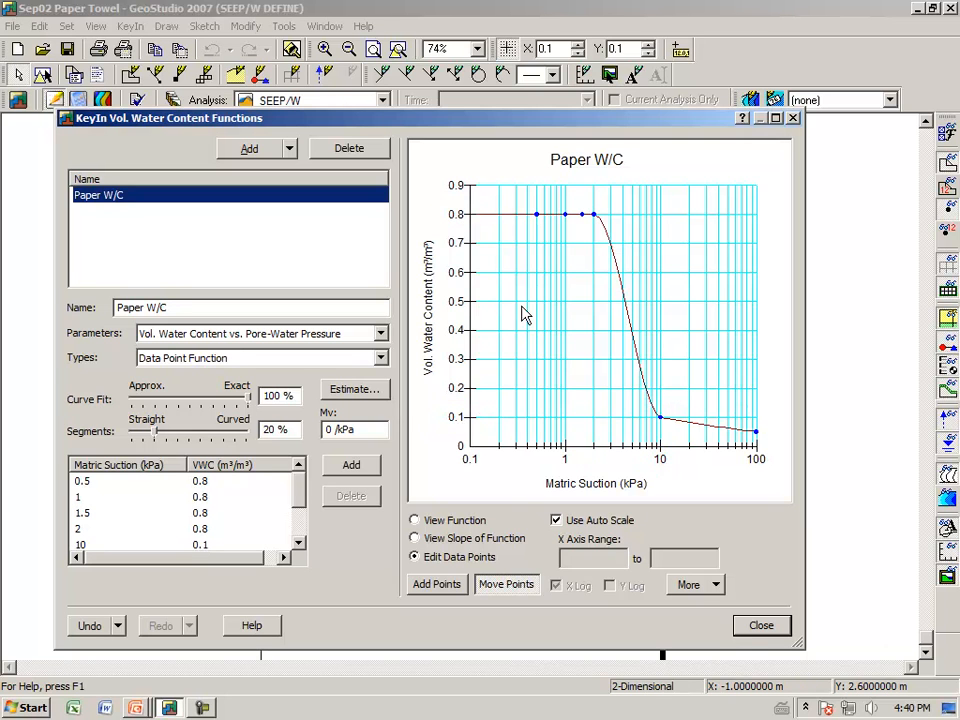
left_click(761, 625)
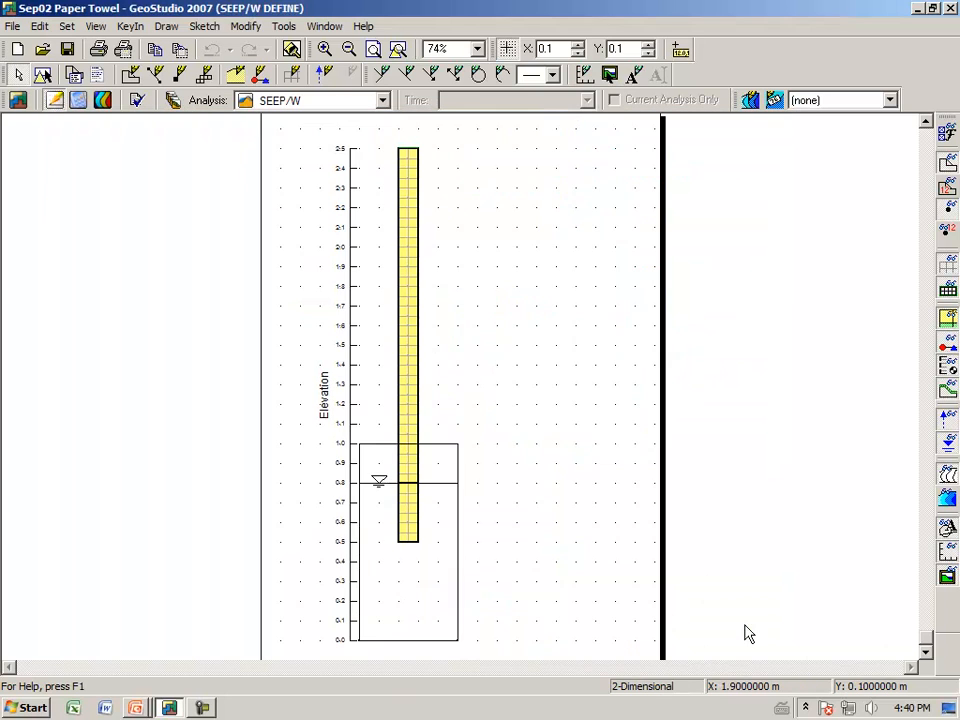
Step: Open the hydraulic conductivity functions and examine the Paper K conductivity curve
left_click(134, 28)
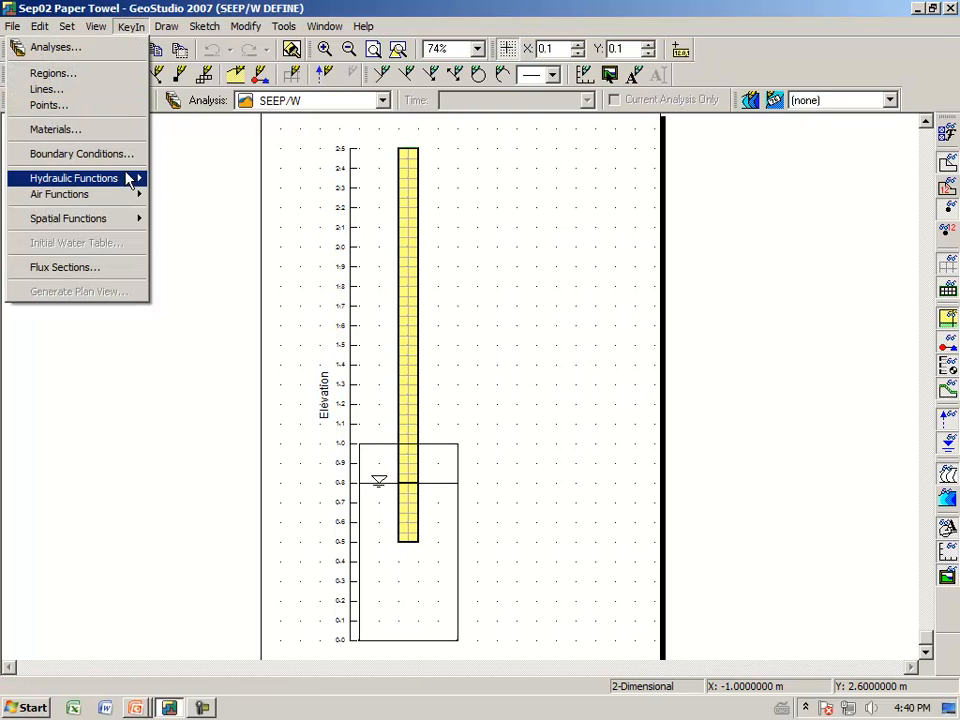
mouse_move(128, 183)
left_click(165, 178)
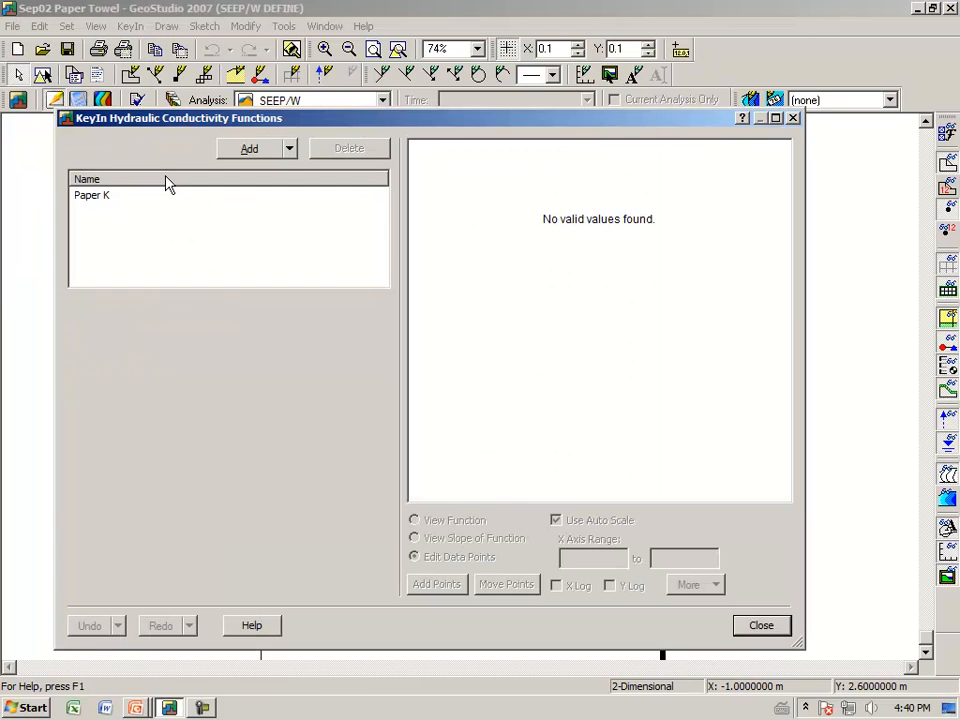
left_click(100, 198)
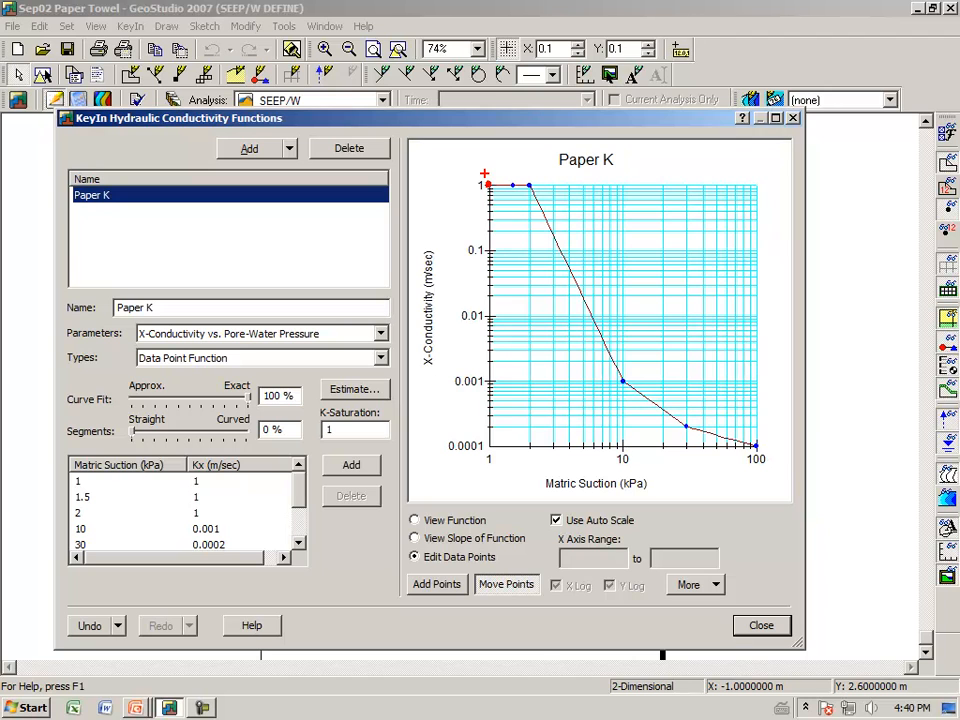
left_click_drag(519, 466, 533, 480)
left_click_drag(624, 445, 612, 447)
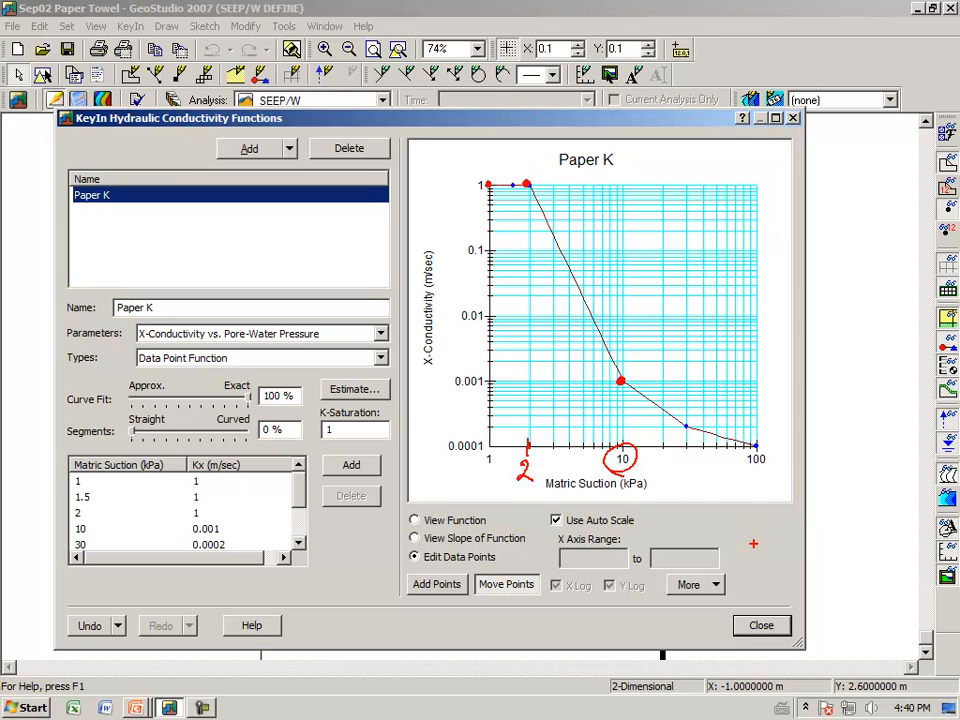
key("Escape")
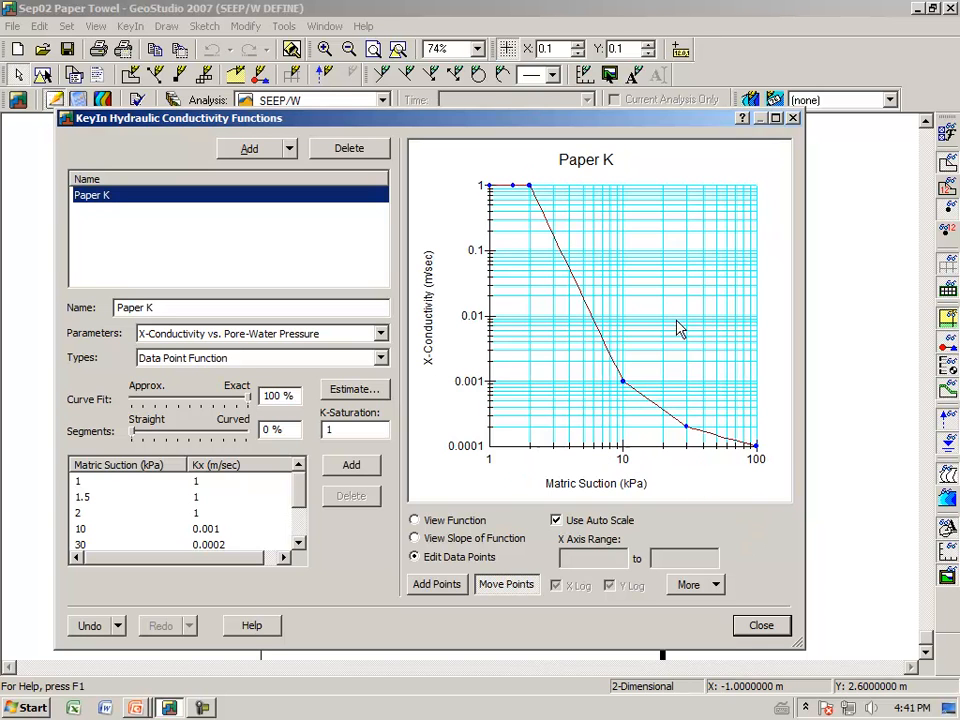
left_click(761, 627)
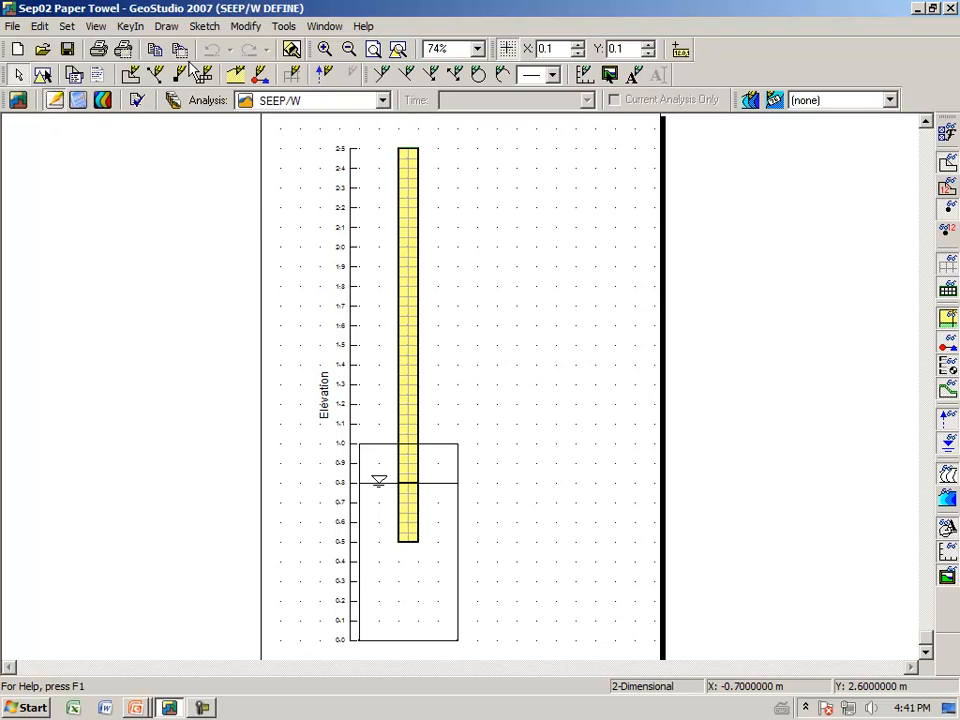
Step: Assign the Water level in glass boundary condition to the paper region below the water line
left_click(167, 26)
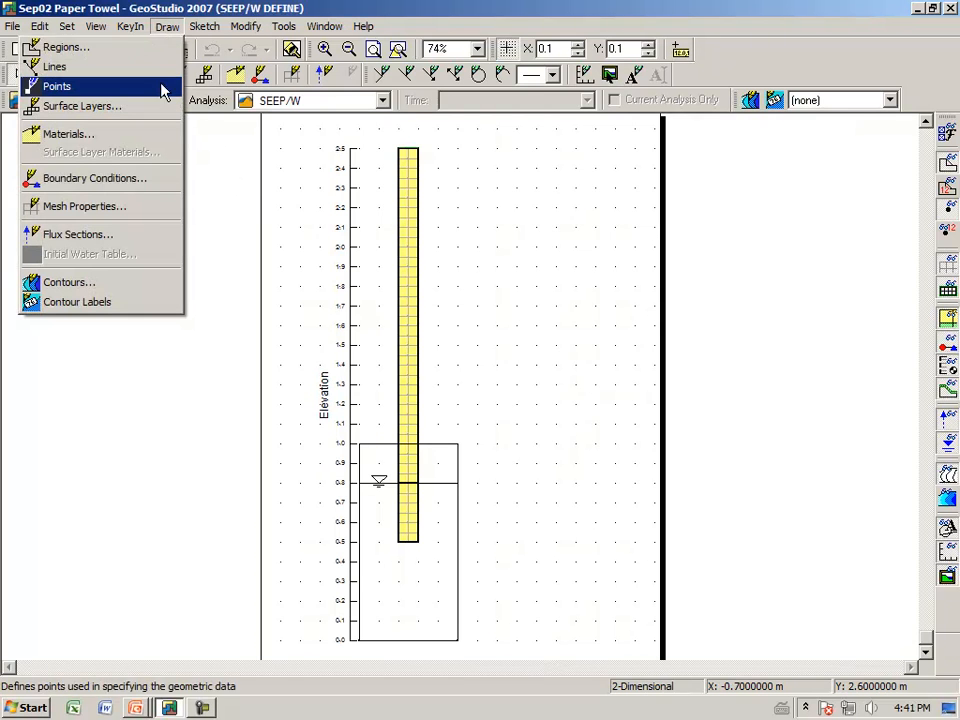
left_click(127, 179)
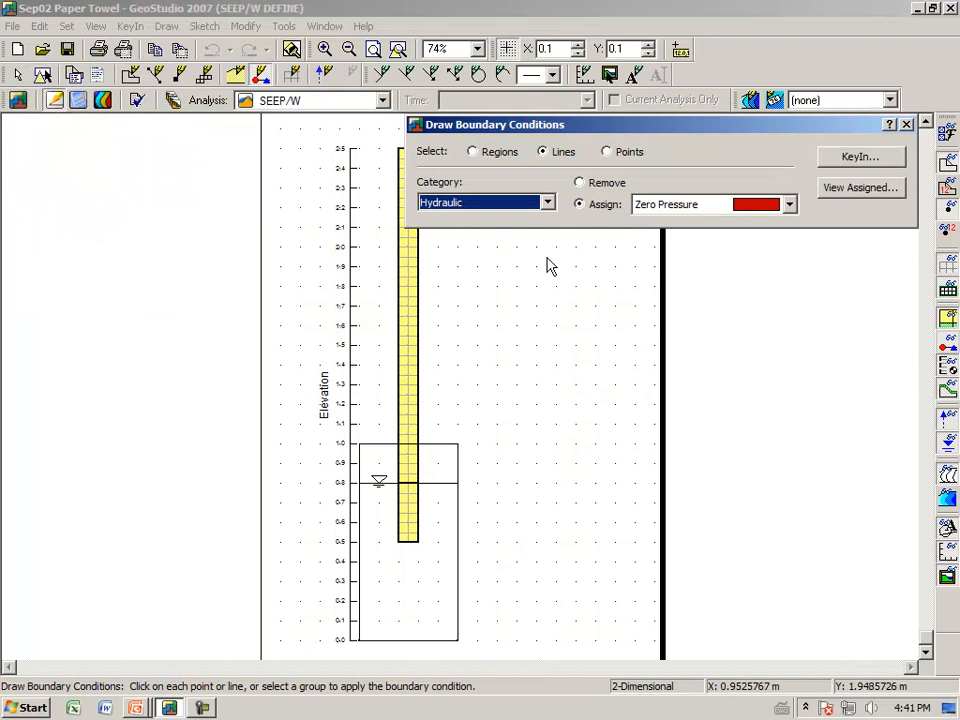
left_click(789, 205)
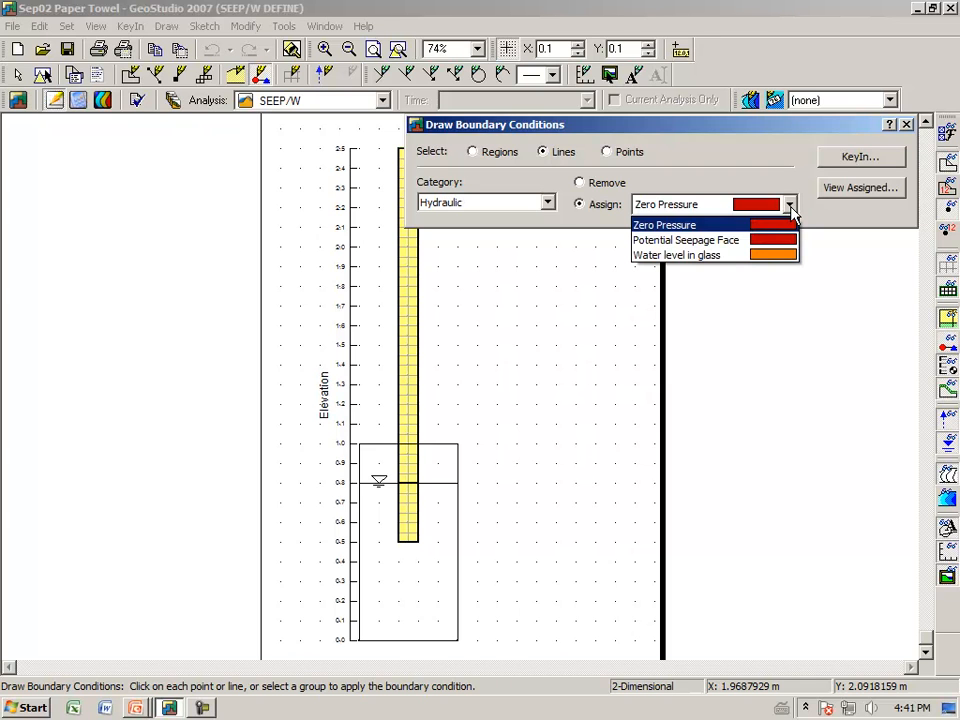
left_click(773, 258)
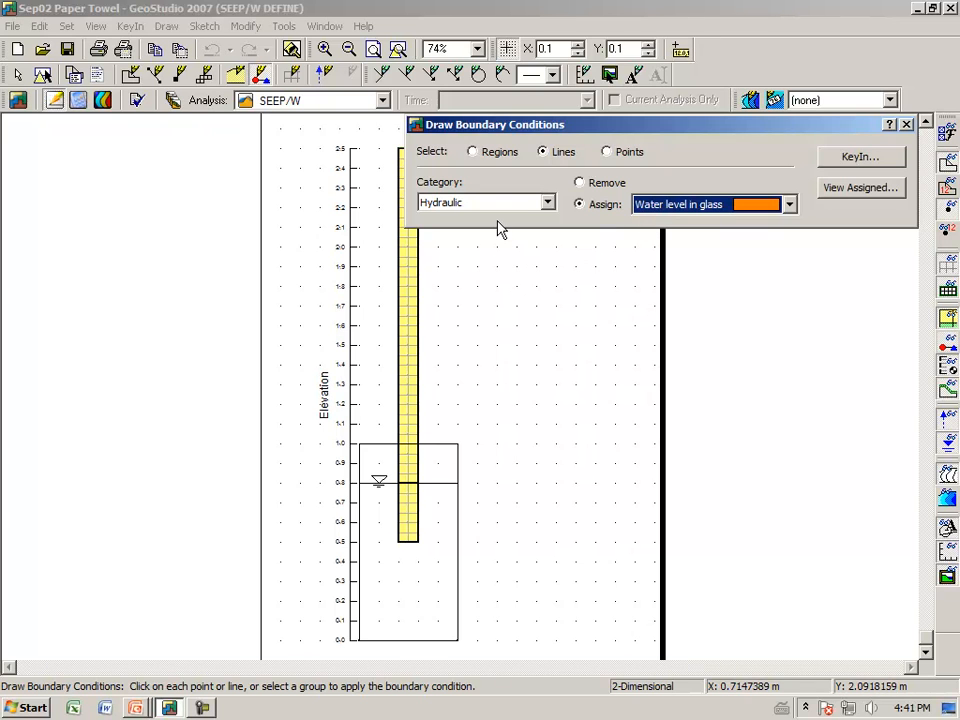
left_click(474, 152)
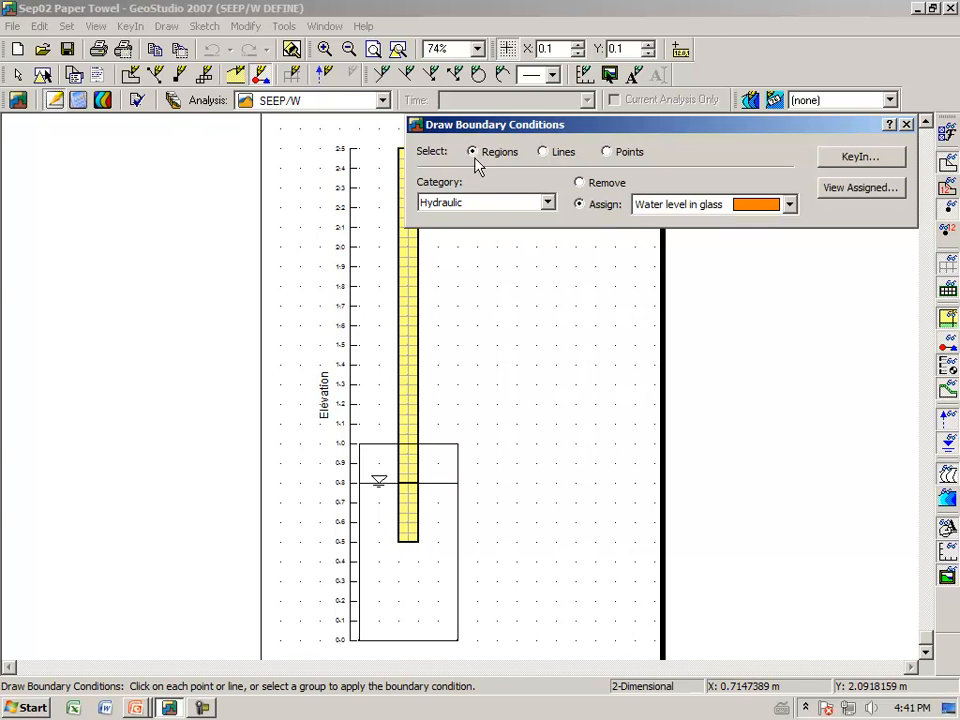
left_click(410, 508)
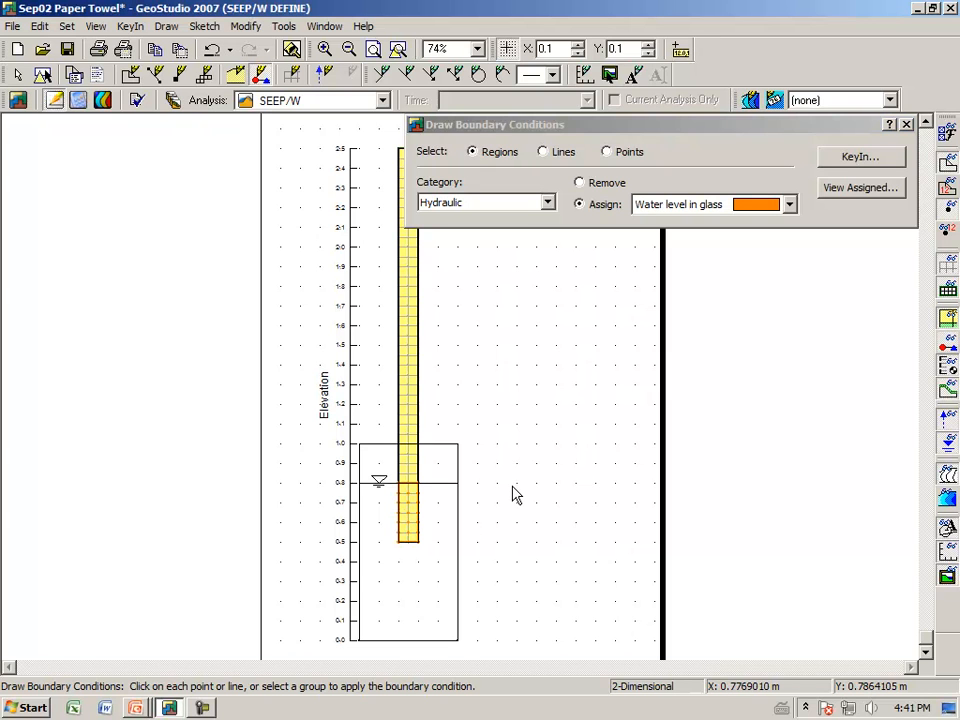
Step: Examine the Water level in glass boundary condition definition, then close the boundary condition tool
left_click(863, 163)
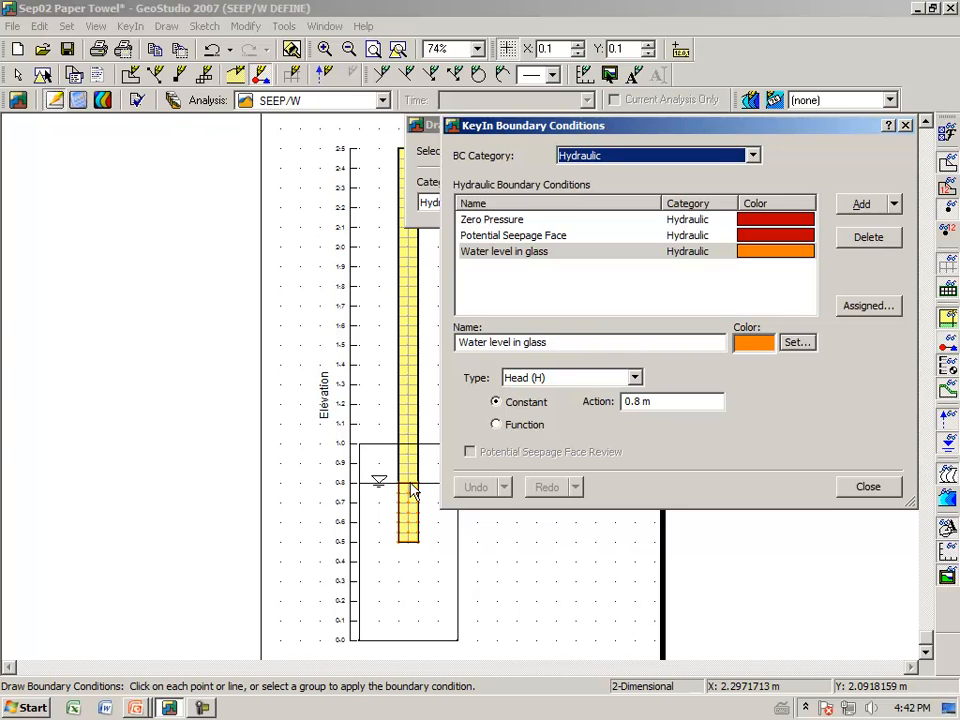
left_click(858, 489)
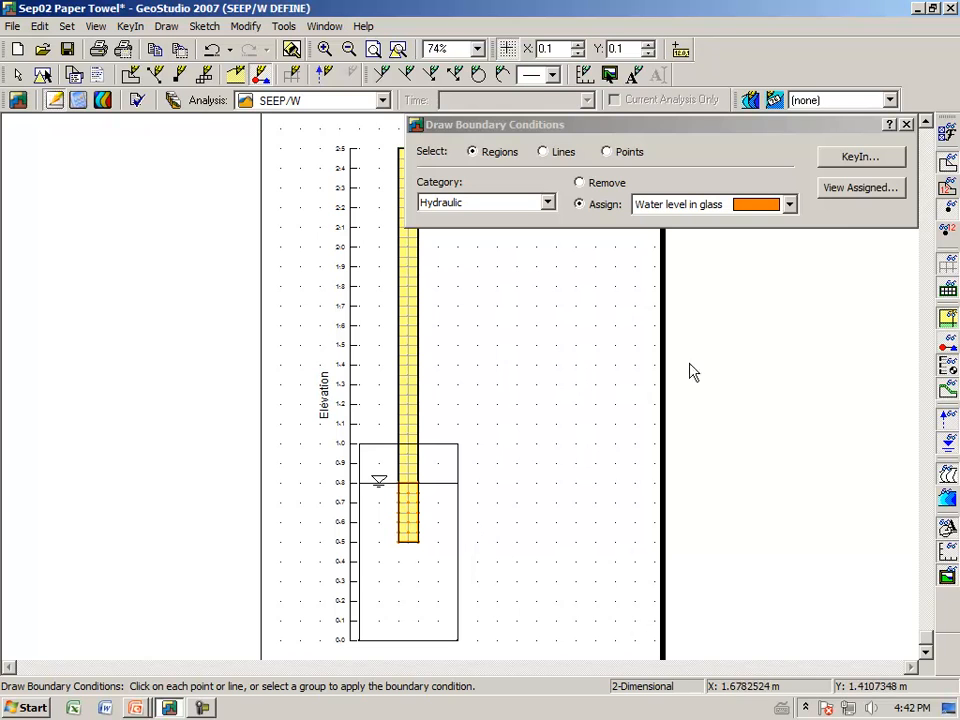
left_click(906, 124)
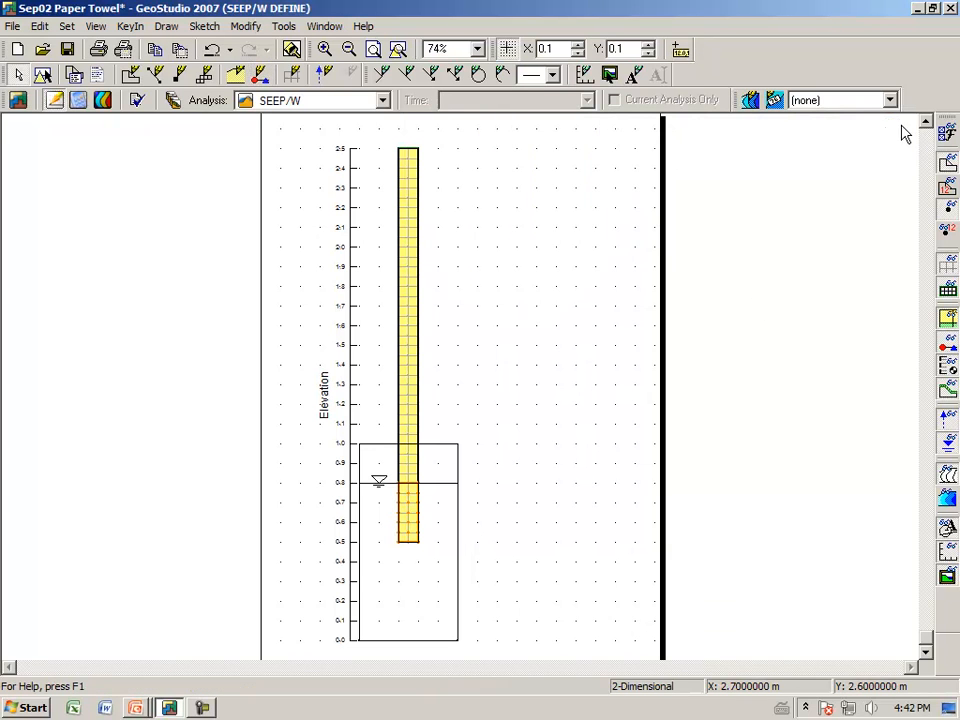
Step: Solve the SEEP/W analysis
left_click(78, 102)
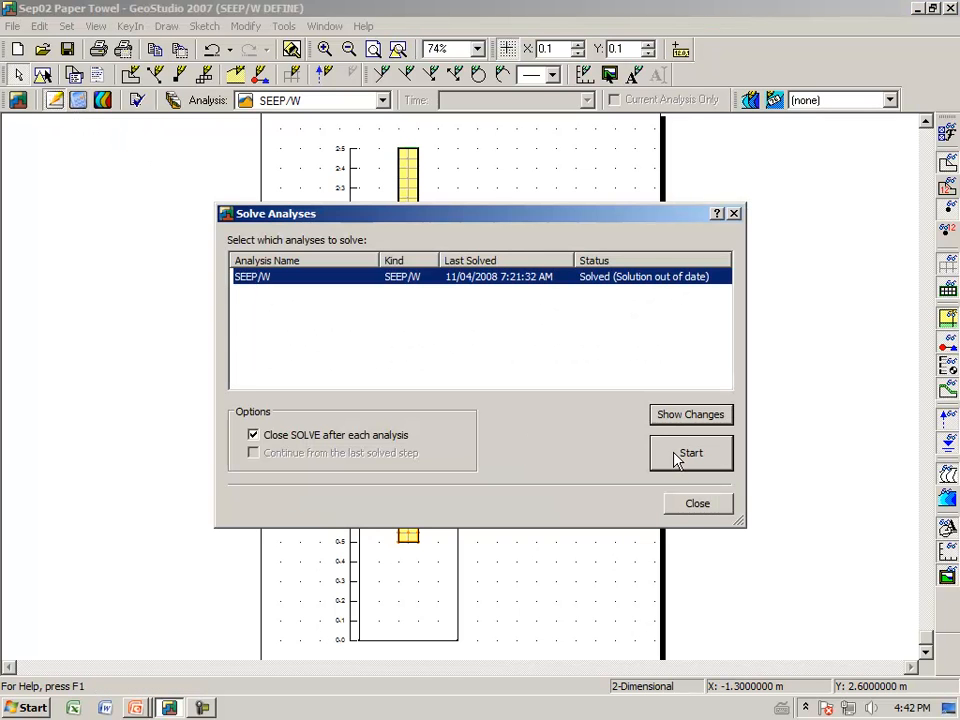
left_click(675, 455)
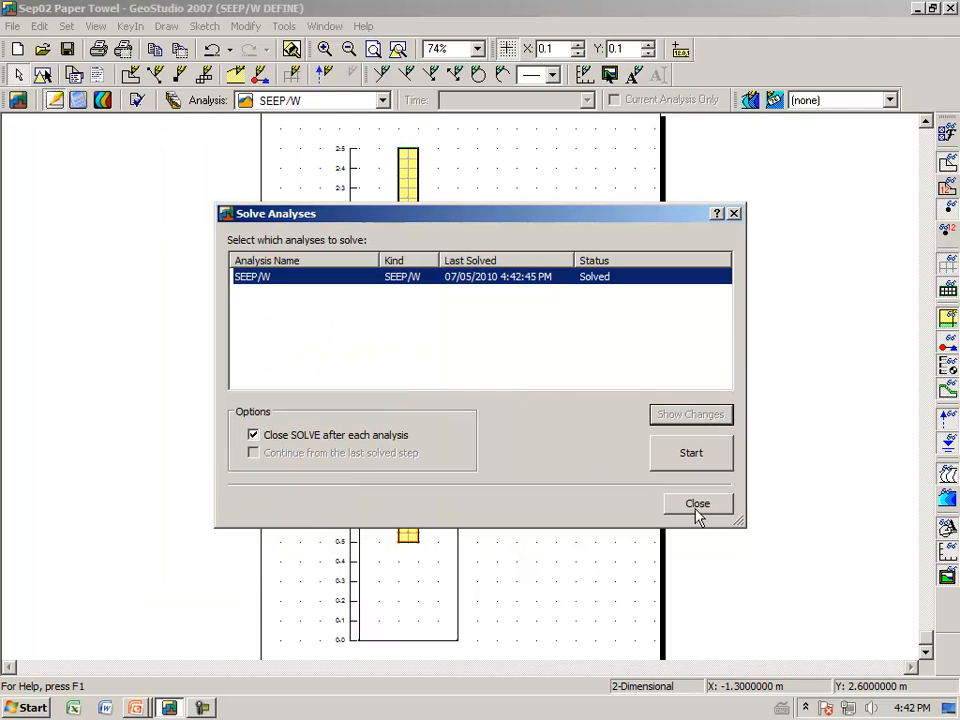
left_click(697, 504)
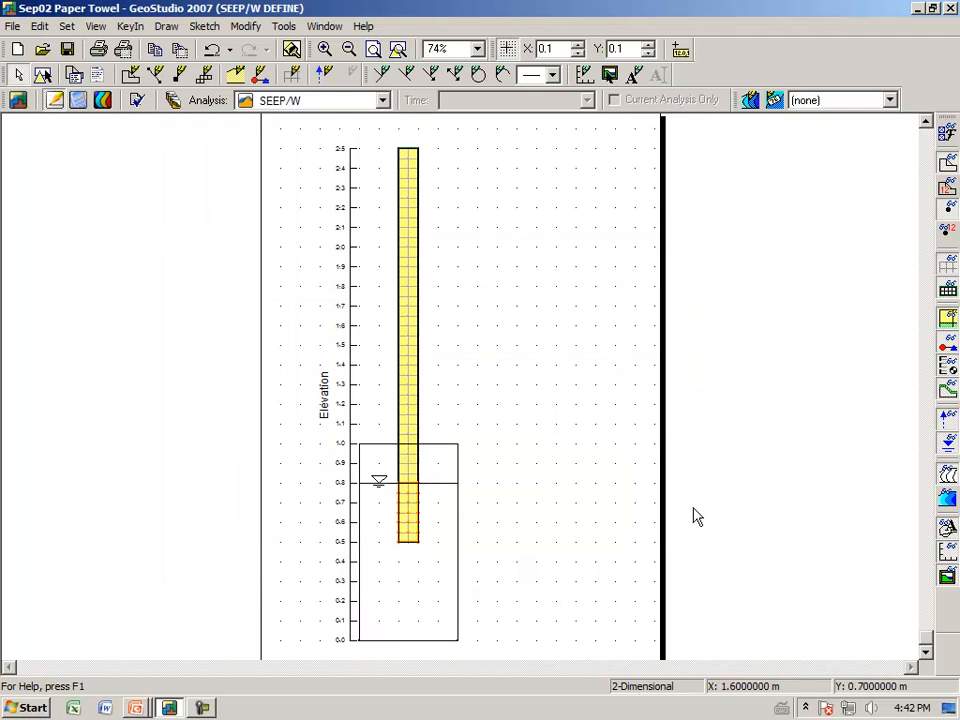
Step: Switch to the contour view of computed results and open the PWP pressure graph
left_click(108, 105)
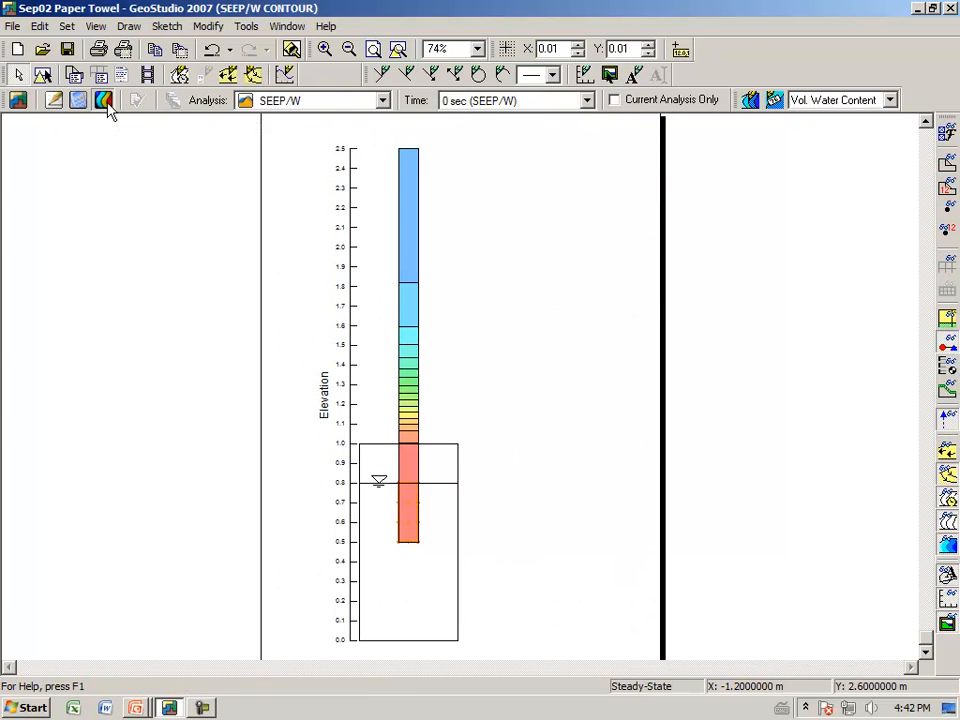
left_click(129, 27)
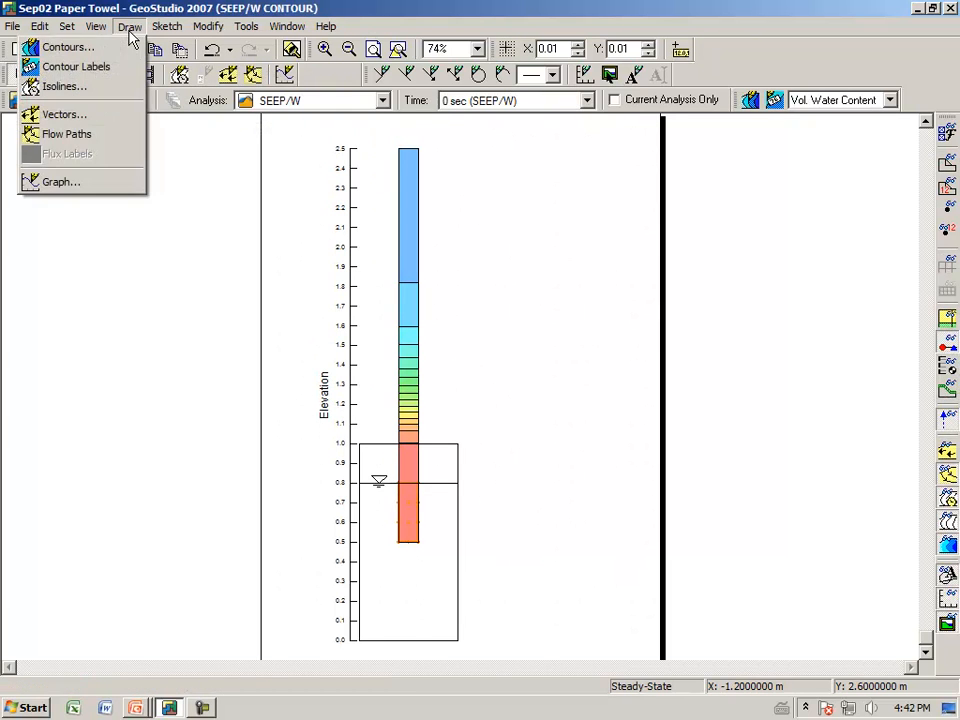
left_click(116, 189)
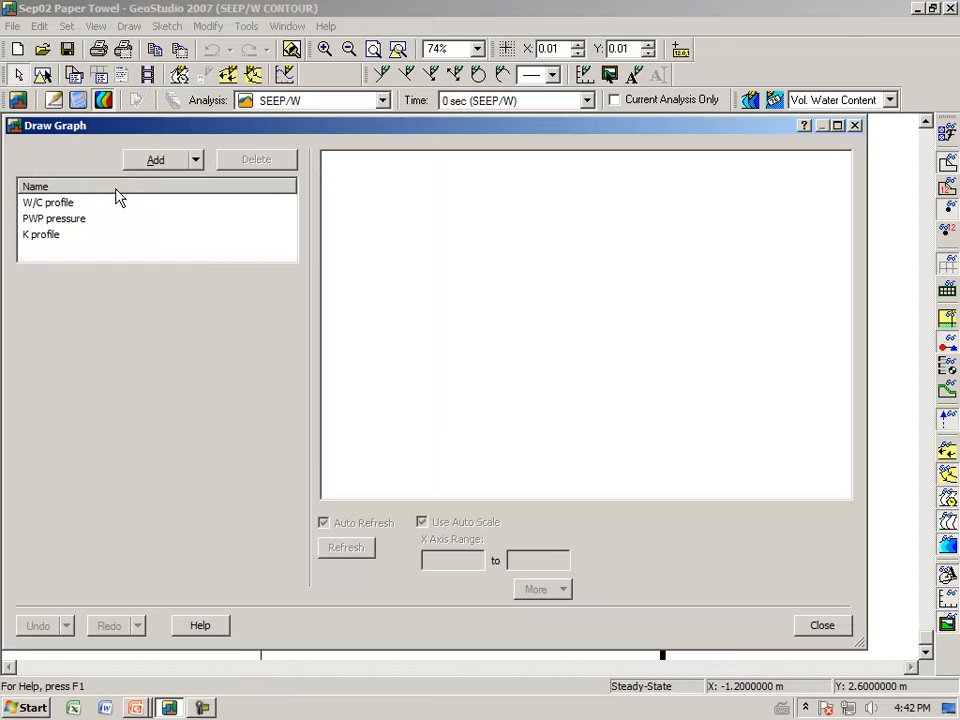
left_click(60, 219)
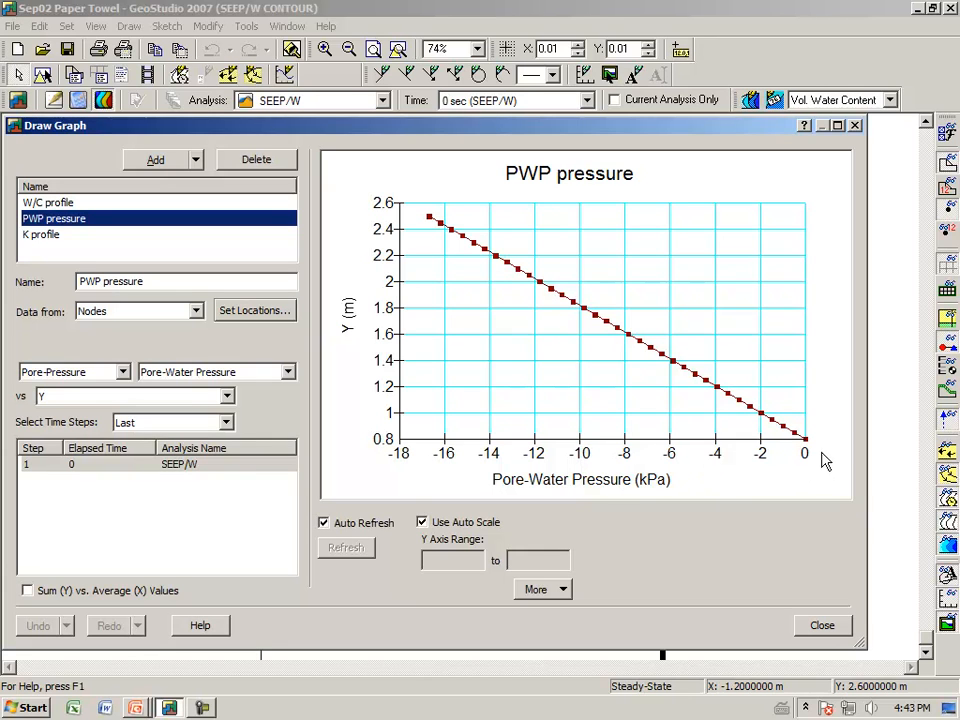
Step: Display the W/C profile graph of volumetric water content versus elevation
mouse_move(808, 448)
mouse_move(435, 224)
left_click(45, 206)
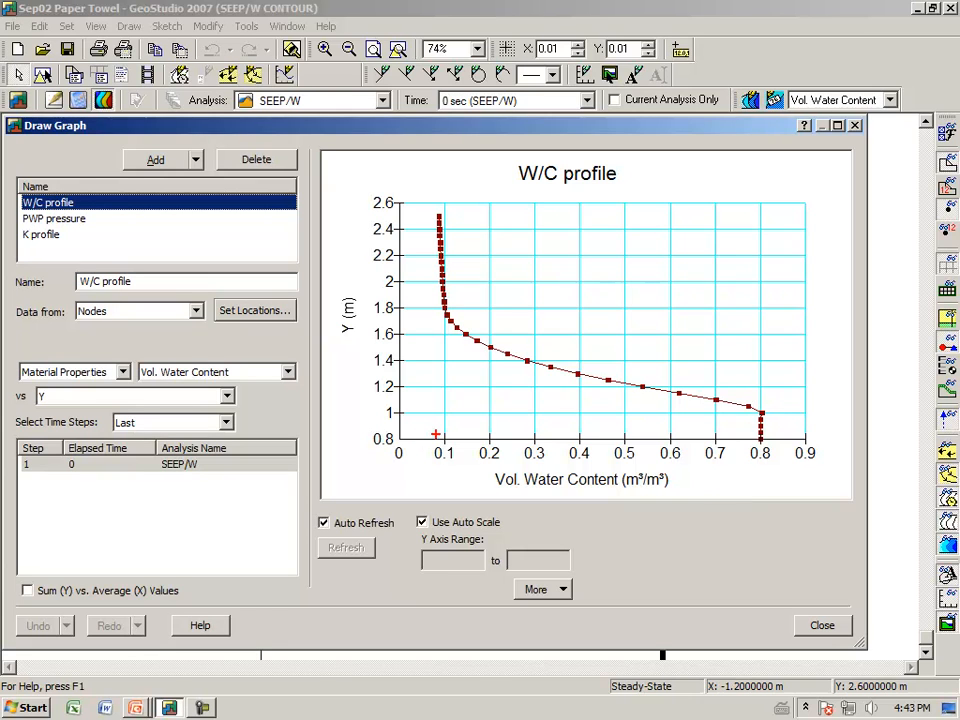
mouse_move(435, 434)
left_mouse_down()
mouse_move(426, 420)
mouse_move(443, 424)
mouse_move(430, 414)
left_mouse_up()
left_click_drag(400, 411, 430, 411)
mouse_move(559, 390)
left_mouse_down()
mouse_move(558, 466)
mouse_move(560, 442)
mouse_move(569, 449)
mouse_move(576, 432)
mouse_move(600, 423)
left_mouse_up()
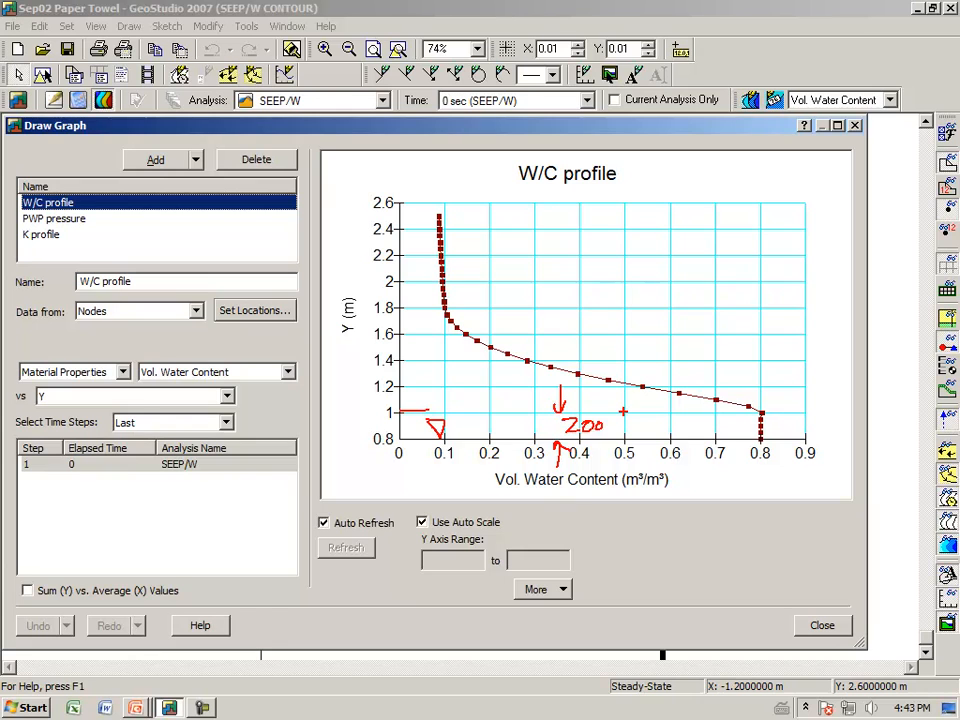
left_click_drag(604, 432, 646, 432)
left_click_drag(760, 410, 620, 385)
mouse_move(556, 370)
left_mouse_down()
mouse_move(462, 334)
mouse_move(440, 276)
mouse_move(437, 213)
left_mouse_up()
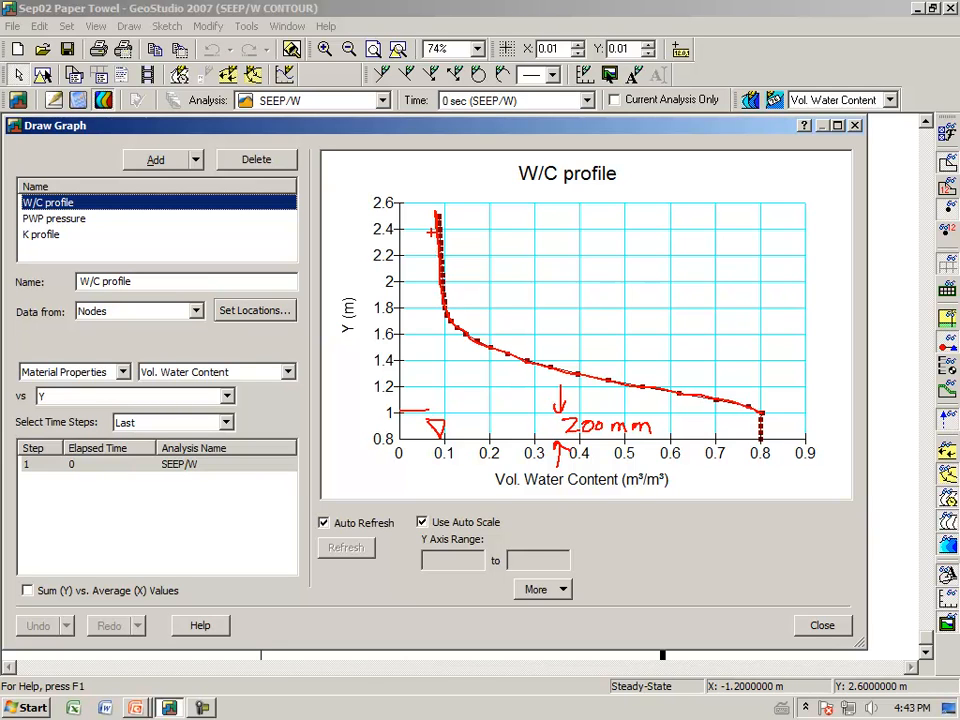
key("Escape")
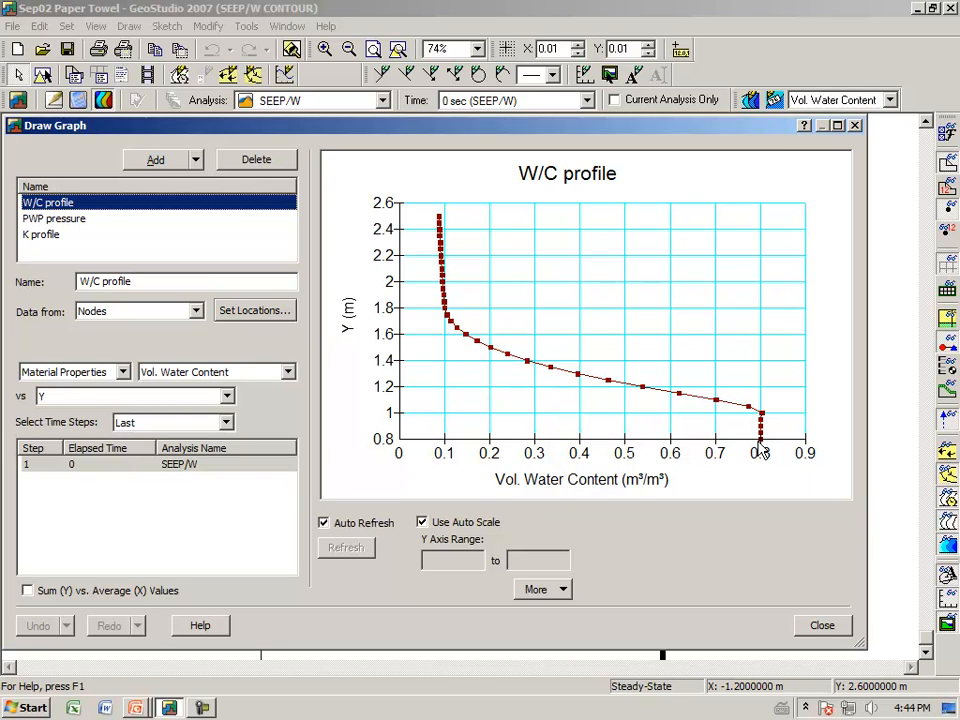
Step: Examine the K profile graph of Y-conductivity versus elevation, then close the graph dialog
left_click(42, 236)
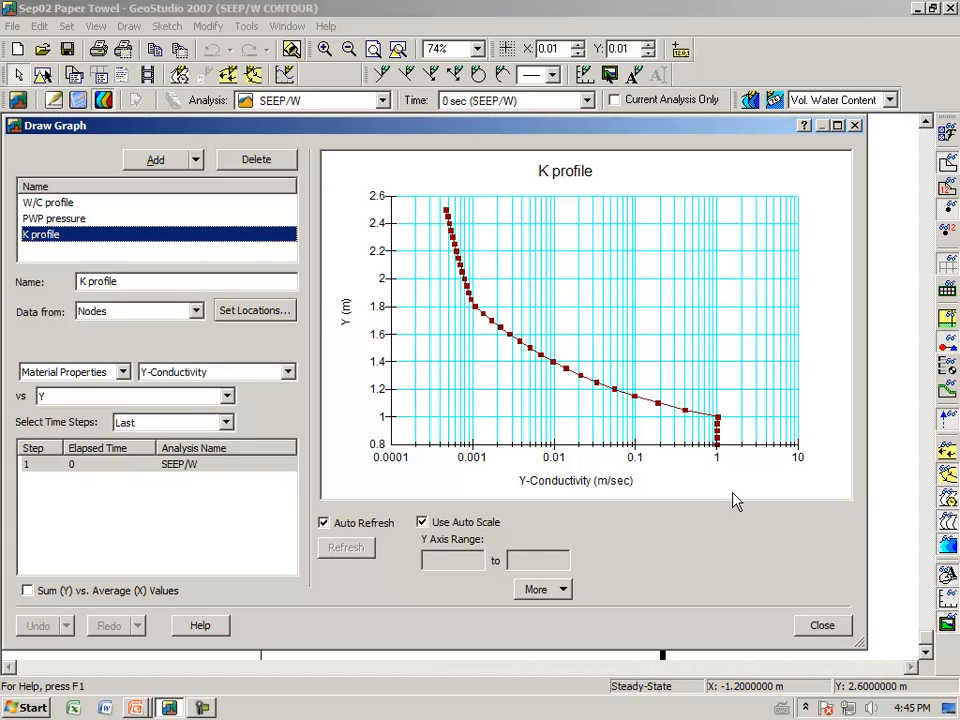
key("ctrl+2")
mouse_move(709, 470)
left_mouse_down()
mouse_move(722, 472)
mouse_move(735, 450)
left_mouse_up()
mouse_move(703, 414)
left_mouse_down()
mouse_move(611, 388)
mouse_move(509, 334)
left_mouse_up()
left_click_drag(468, 298, 452, 258)
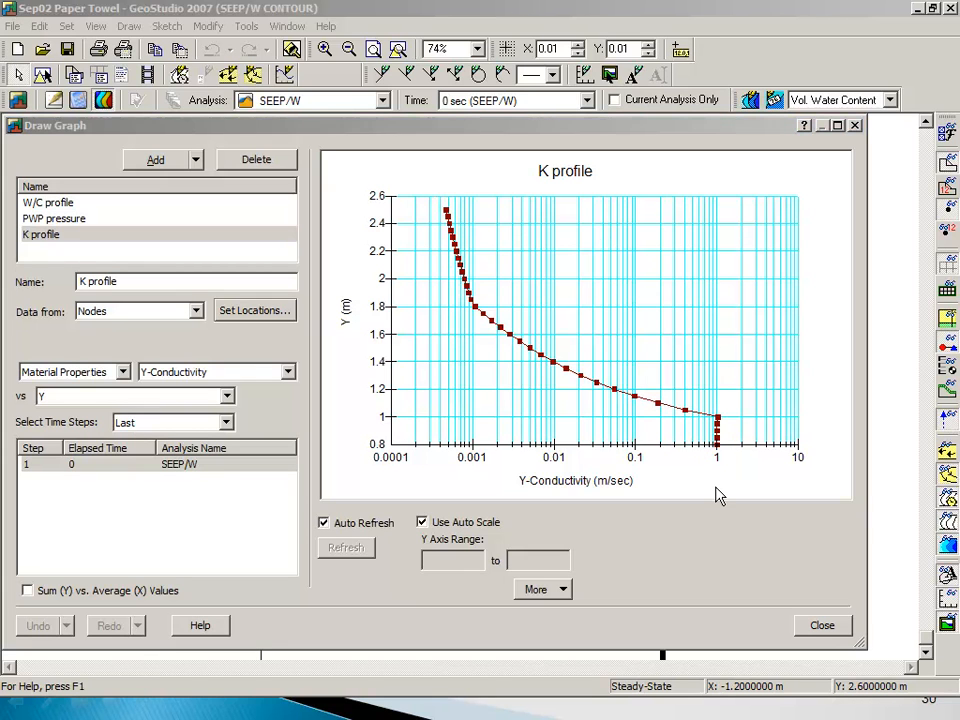
left_click(814, 626)
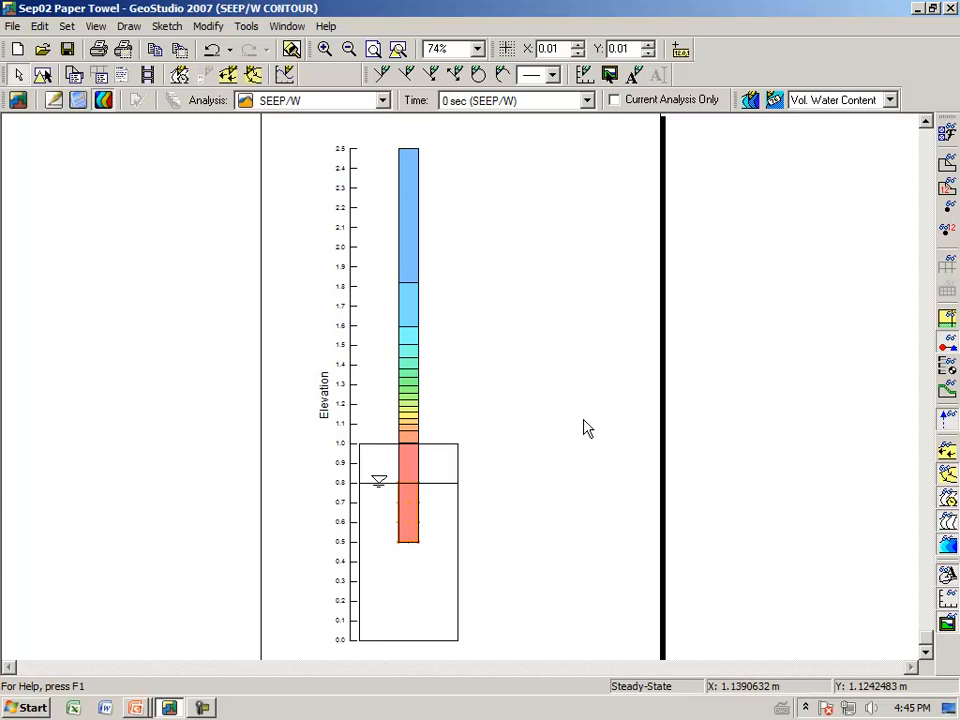
Step: Switch back to the slide presentation
key("alt+Tab")
key("Tab")
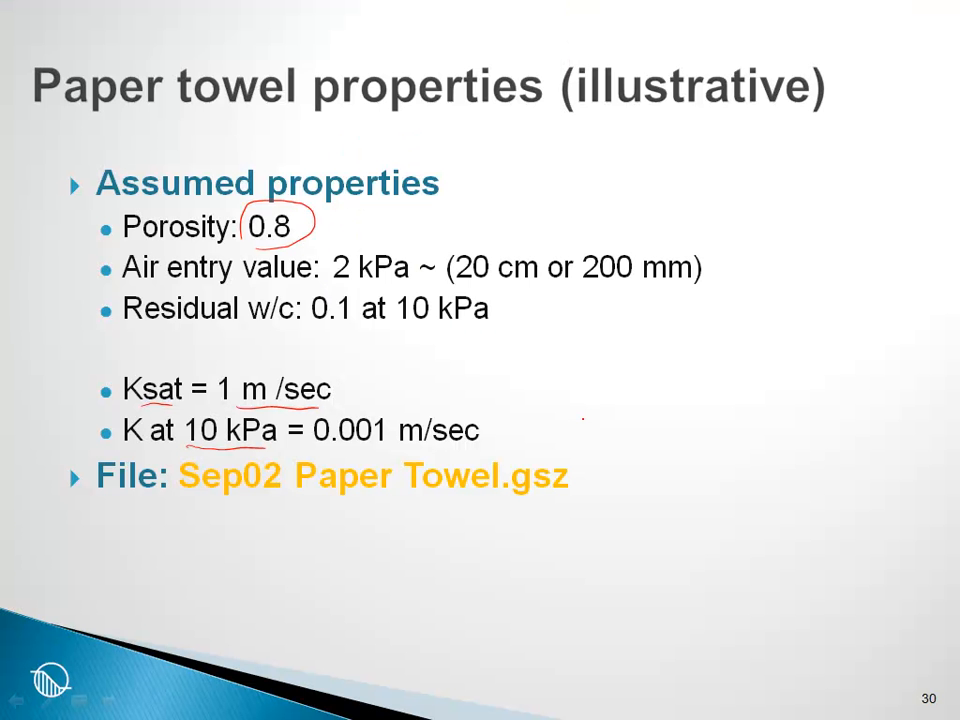